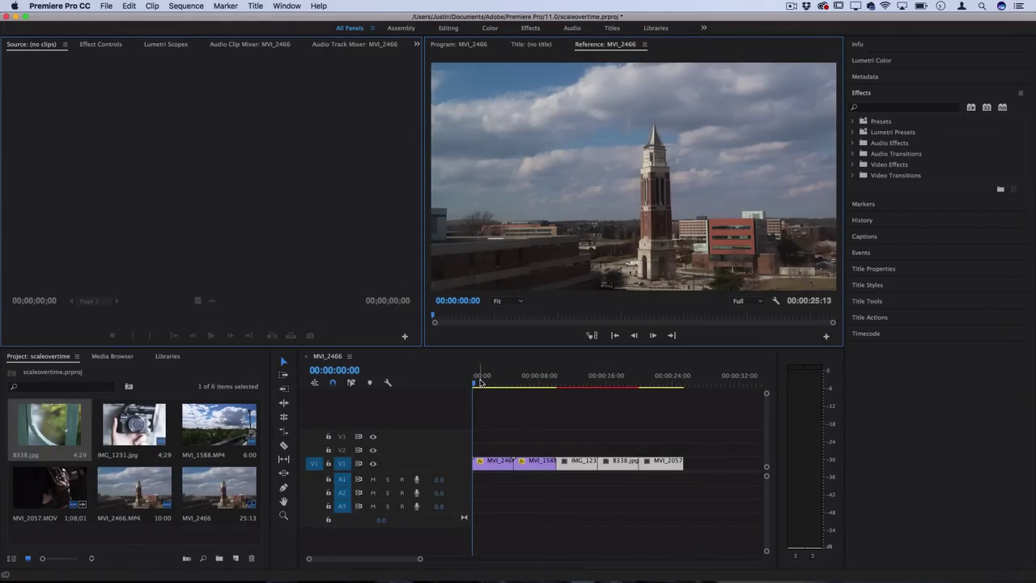
# Turn on Scale keyframing for the first clip, MVI_2466.MP4, with a keyframe of 100 at its start.
pyautogui.moveTo(479, 382); pyautogui.dragTo(616, 394)
pyautogui.click(625, 387)
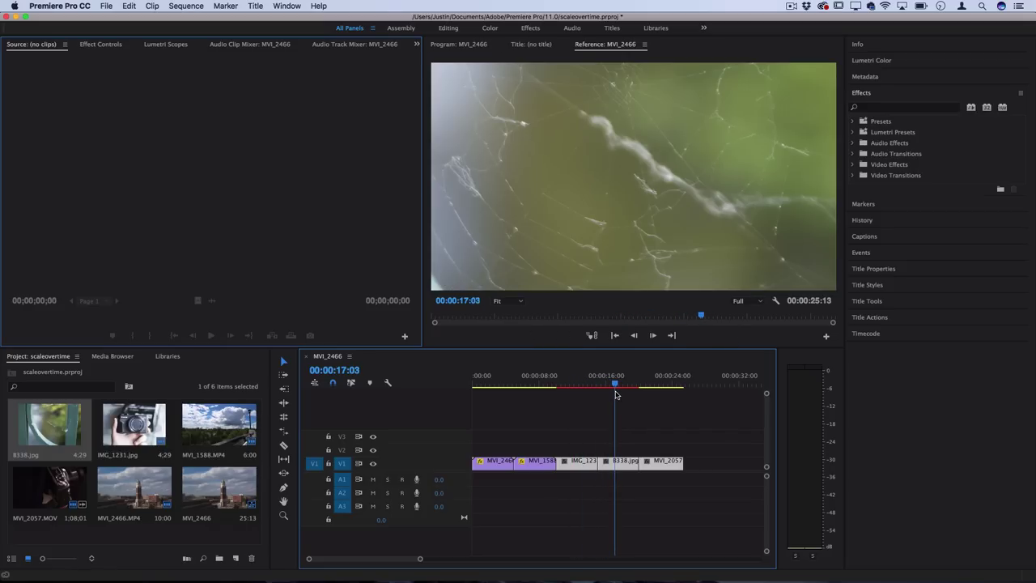
pyautogui.click(482, 379)
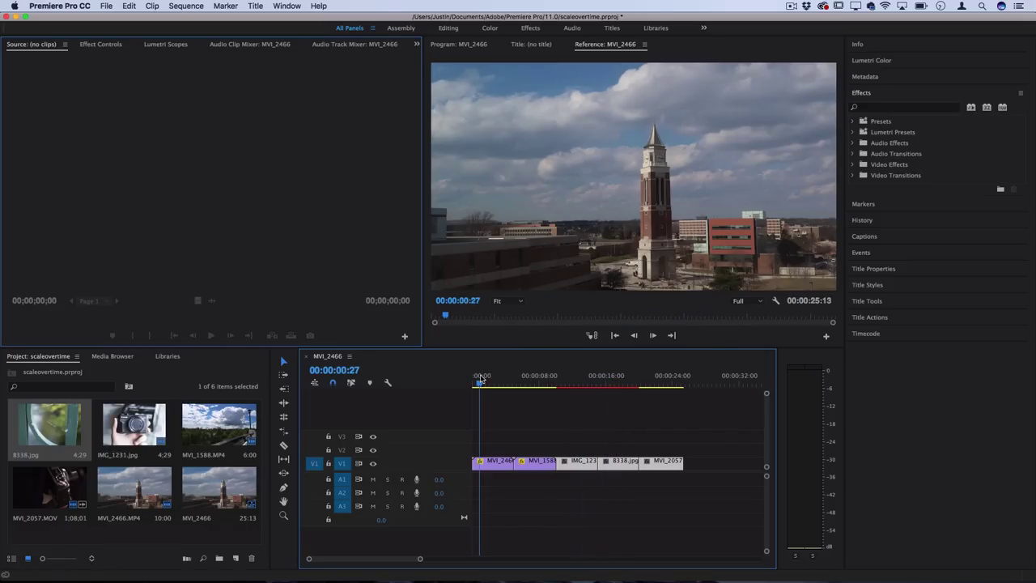
pyautogui.click(493, 465)
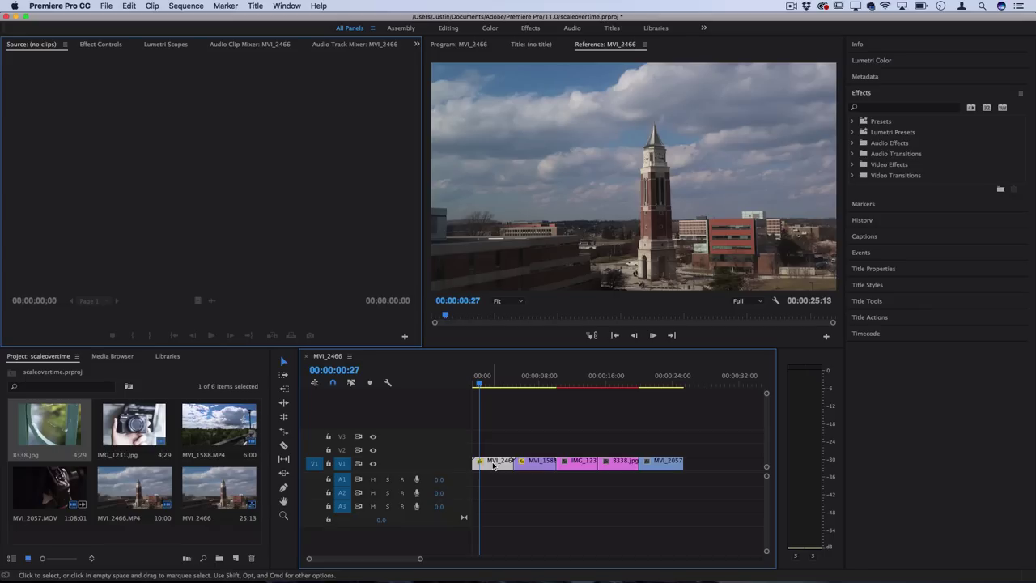
pyautogui.click(102, 45)
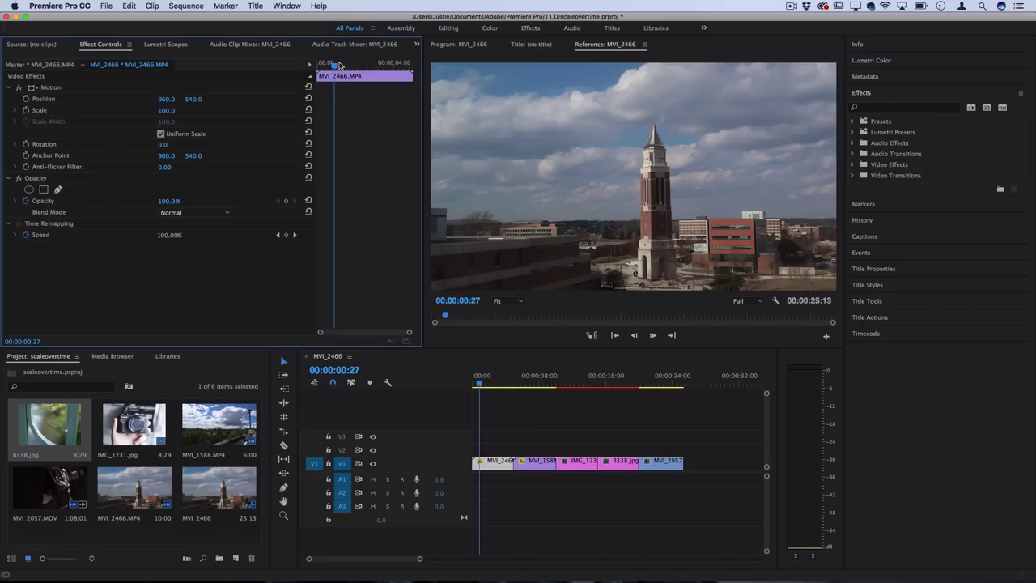
pyautogui.moveTo(339, 65); pyautogui.dragTo(96, 71)
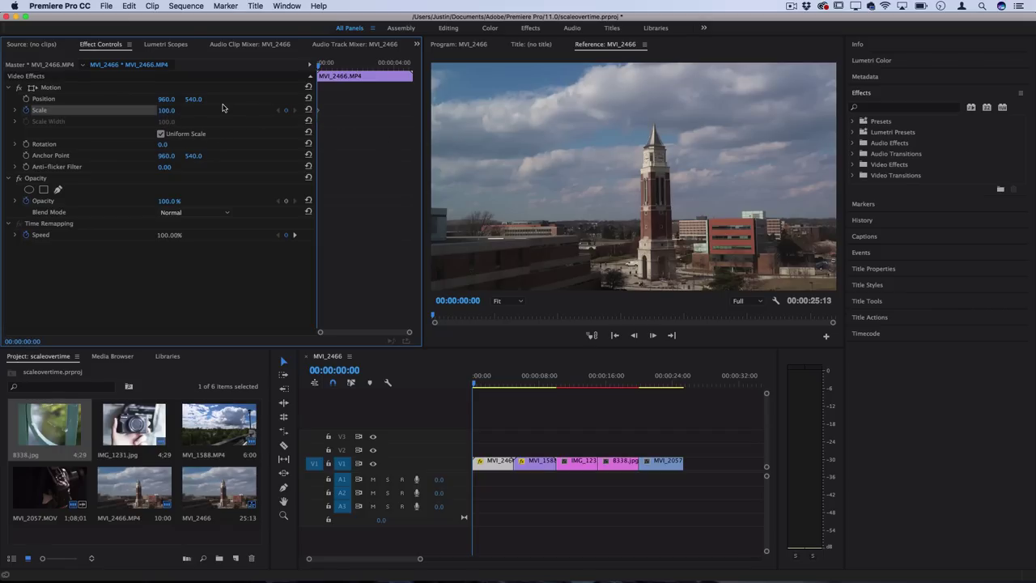
# Add a Scale keyframe of 110 at the end of MVI_2466.MP4, at 00:00:05:00.
pyautogui.click(328, 64)
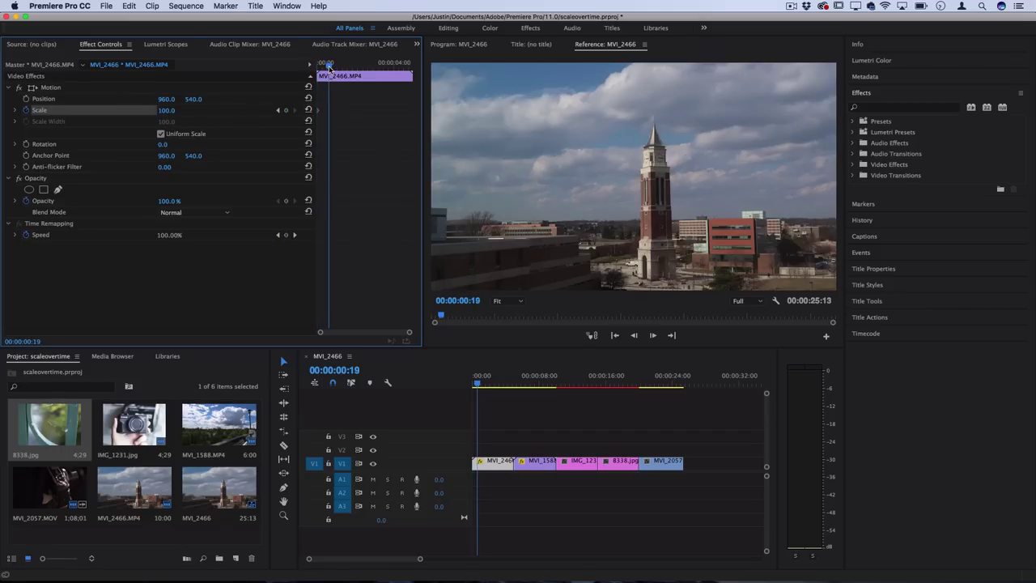
pyautogui.moveTo(328, 68); pyautogui.dragTo(413, 69)
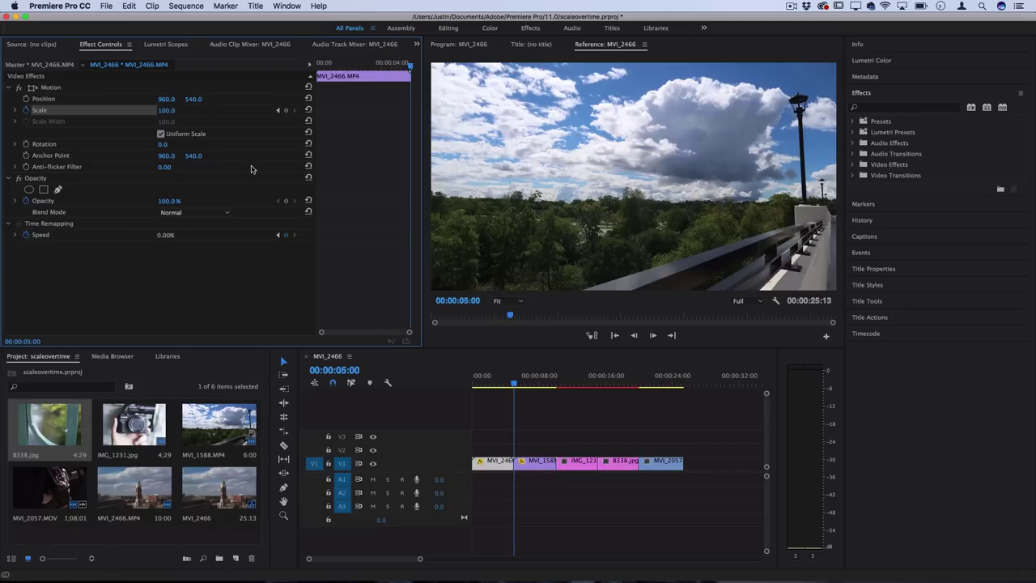
pyautogui.click(168, 110)
pyautogui.write('110')
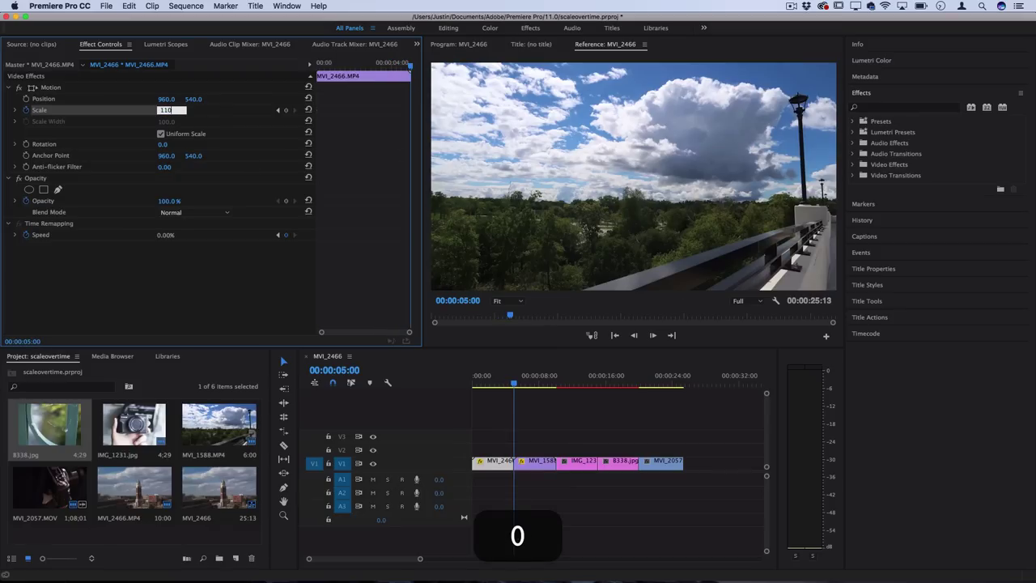
pyautogui.press('Return')
# Scrub through MVI_2466.MP4 and play it from the start to review its zoom-in.
pyautogui.click(503, 384)
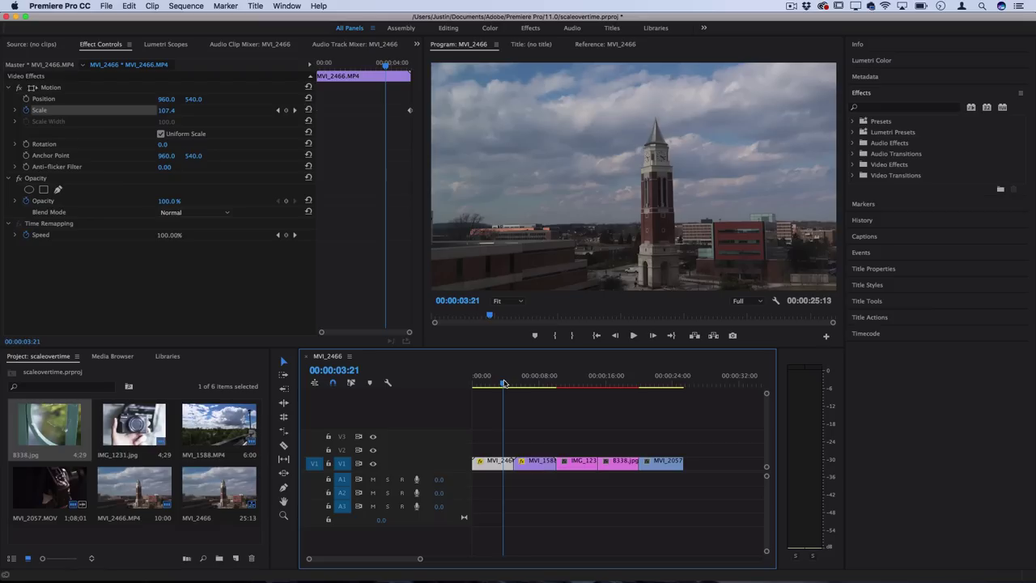
pyautogui.moveTo(503, 383)
pyautogui.mouseDown()
pyautogui.moveTo(476, 384)
pyautogui.moveTo(506, 389)
pyautogui.mouseUp()
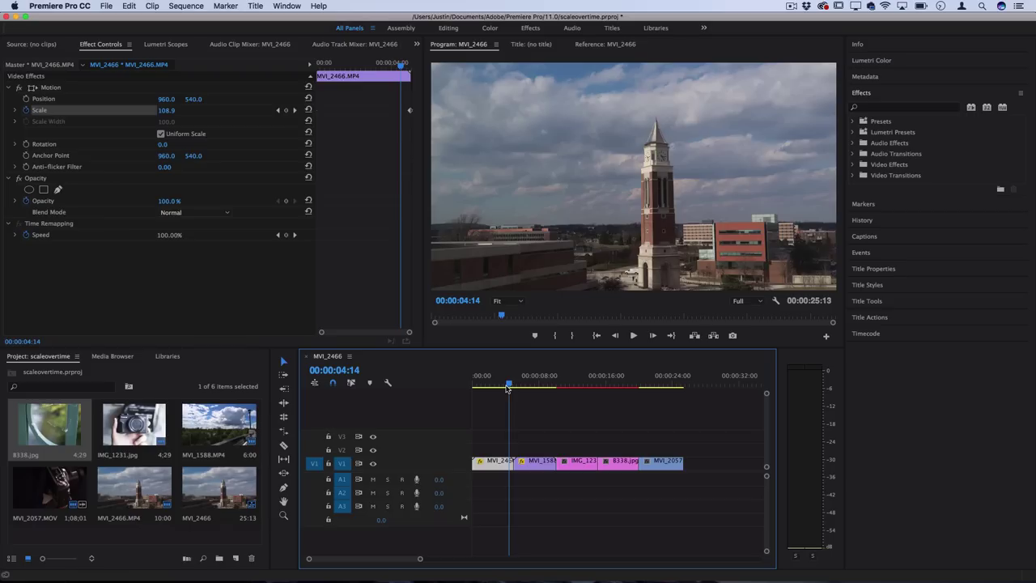
pyautogui.moveTo(507, 387); pyautogui.dragTo(474, 386)
pyautogui.press('space')
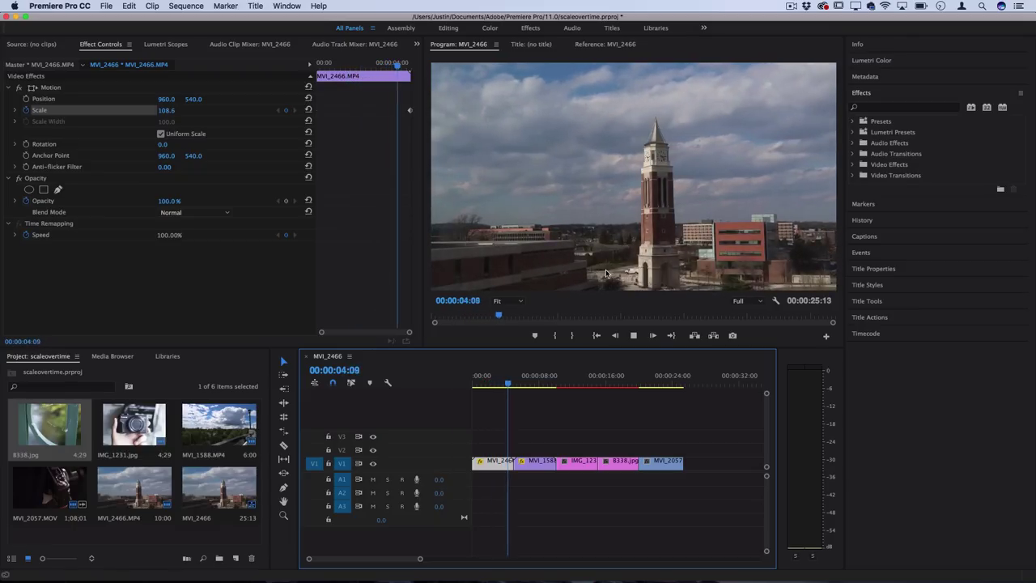
pyautogui.press('space')
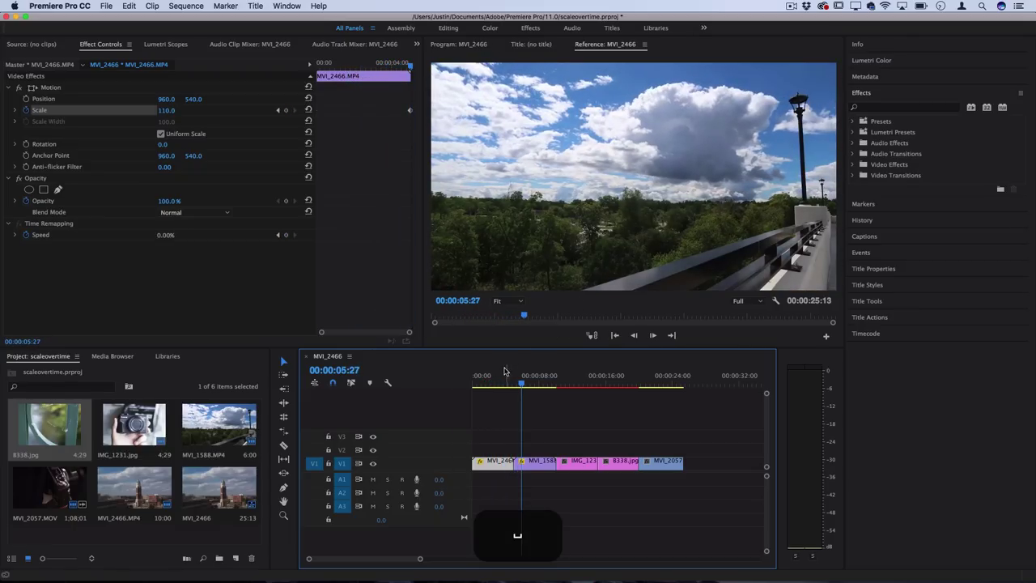
pyautogui.press('Home')
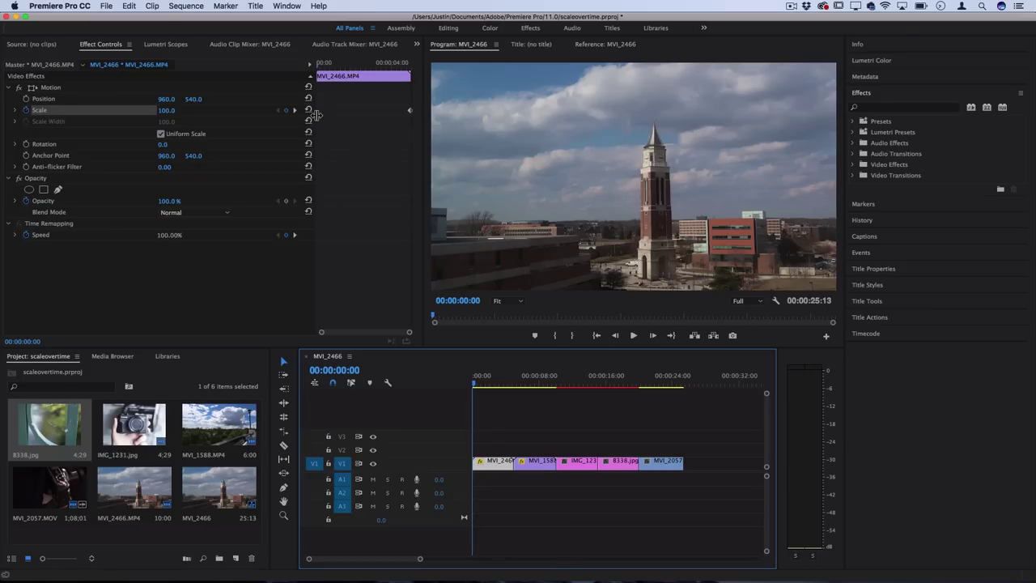
pyautogui.press('space')
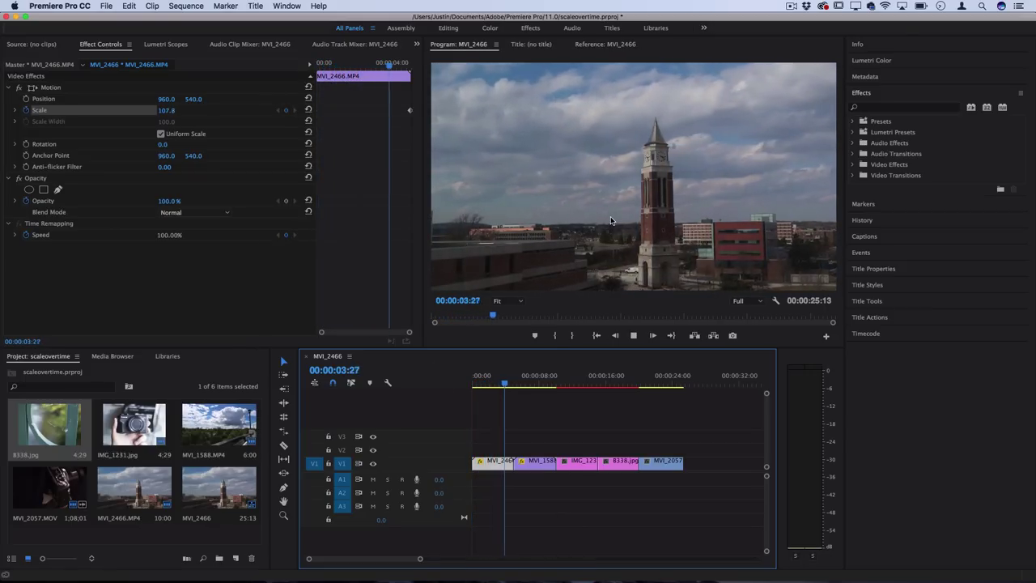
pyautogui.press('space')
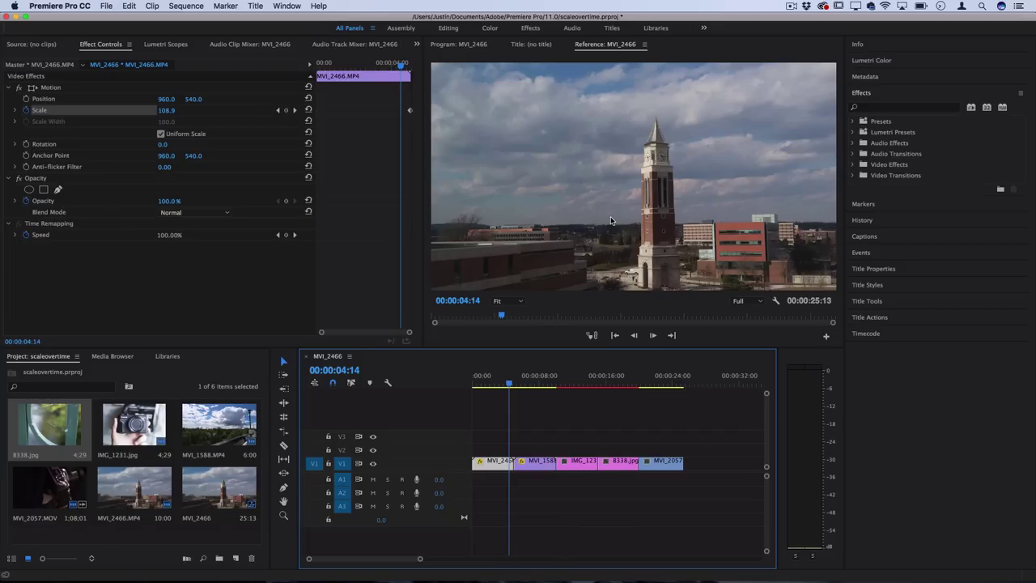
# Set a Scale keyframe of 110 at the start of the second clip, MVI_1588.MP4, at 00:00:05:00.
pyautogui.click(532, 377)
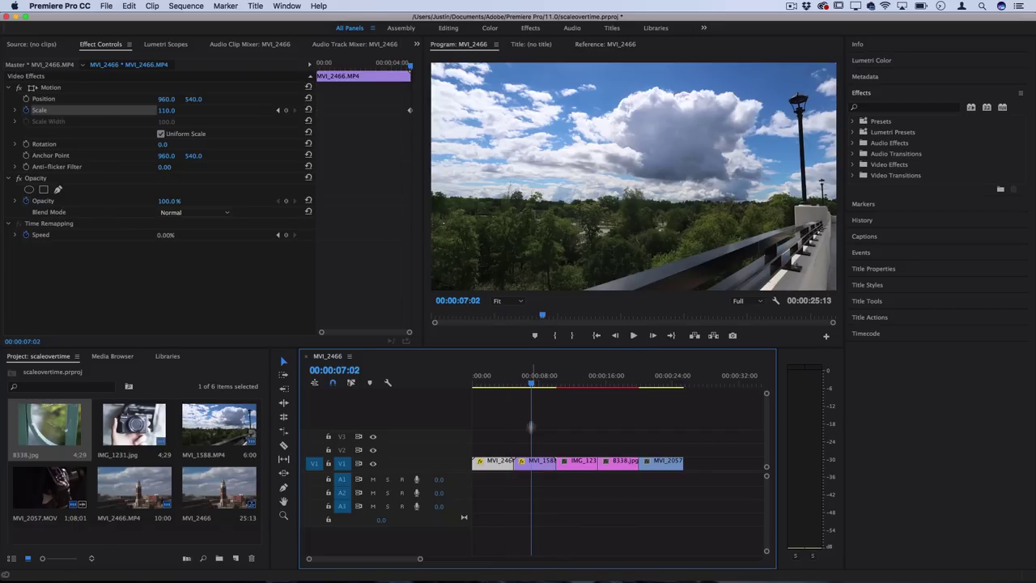
pyautogui.click(533, 466)
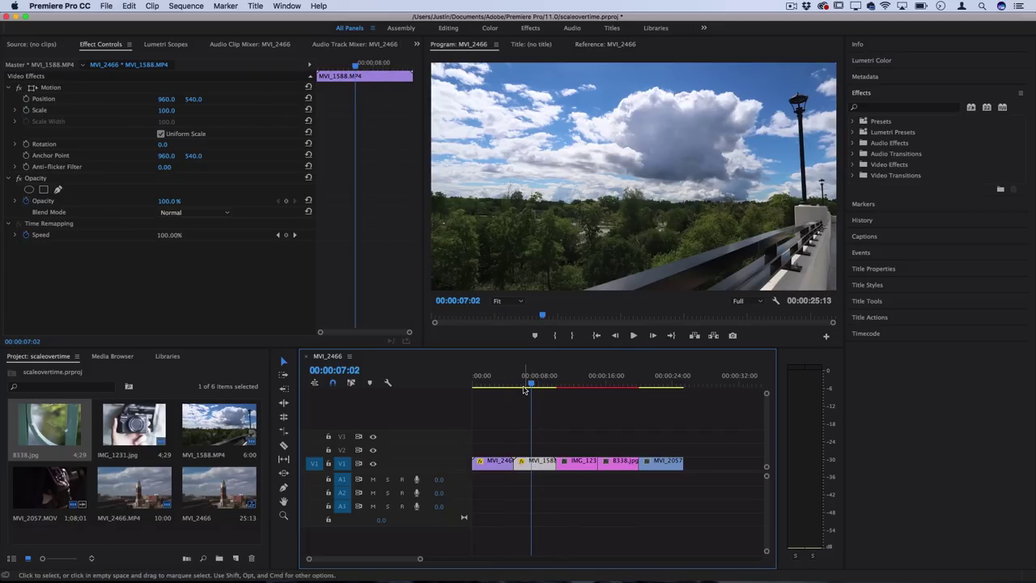
pyautogui.moveTo(338, 62); pyautogui.dragTo(318, 62)
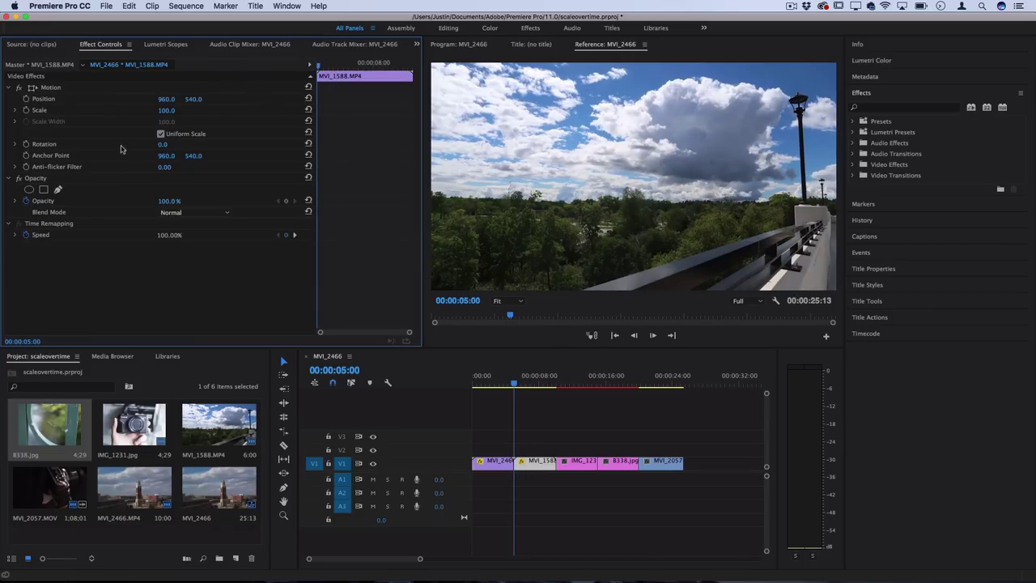
pyautogui.click(167, 110)
pyautogui.write('110')
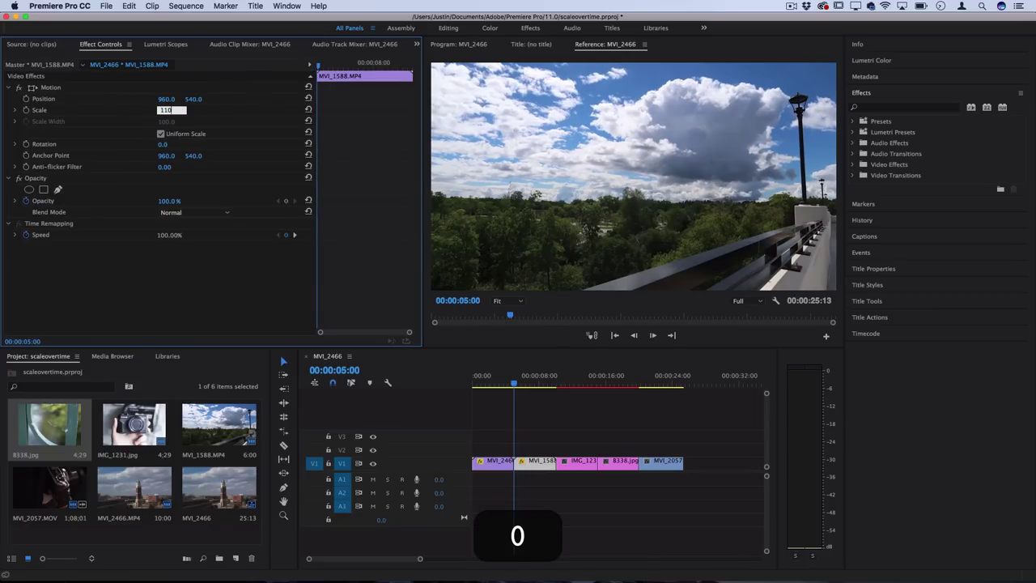
pyautogui.press('Return')
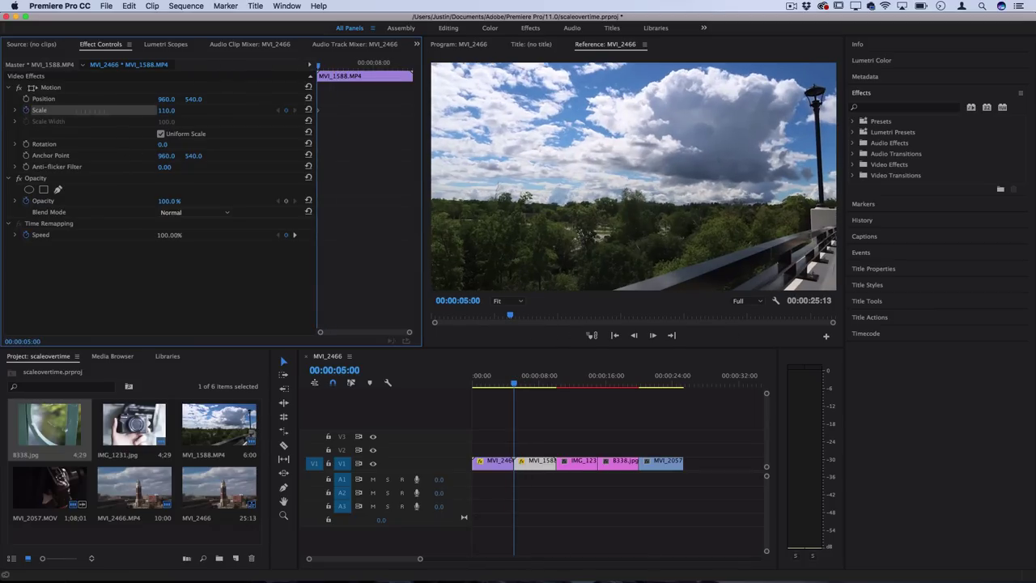
# Add a Scale keyframe of 100 at the end of MVI_1588.MP4, at 00:00:10:04.
pyautogui.moveTo(368, 67); pyautogui.dragTo(411, 65)
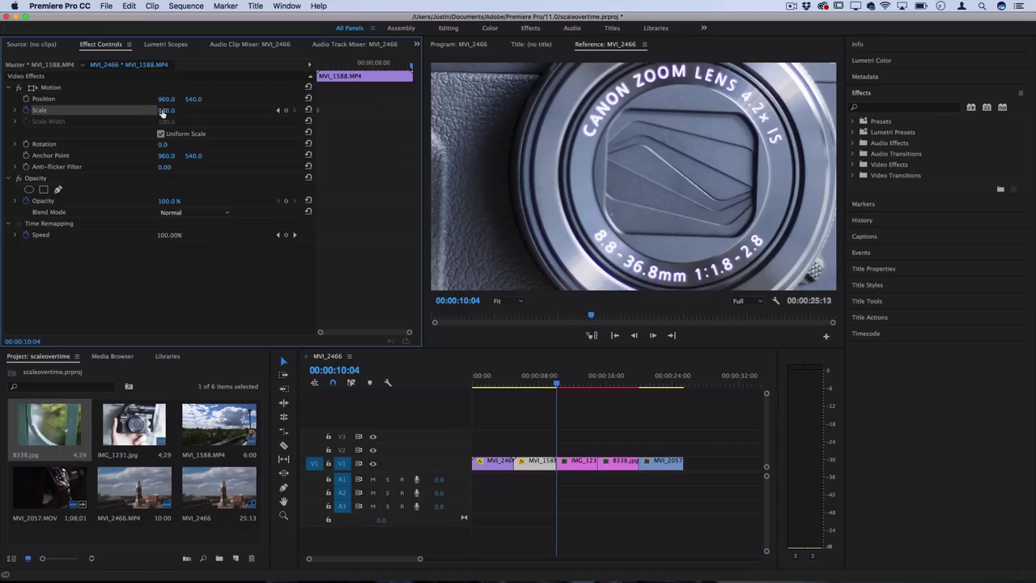
pyautogui.click(167, 110)
pyautogui.write('100')
pyautogui.press('Return')
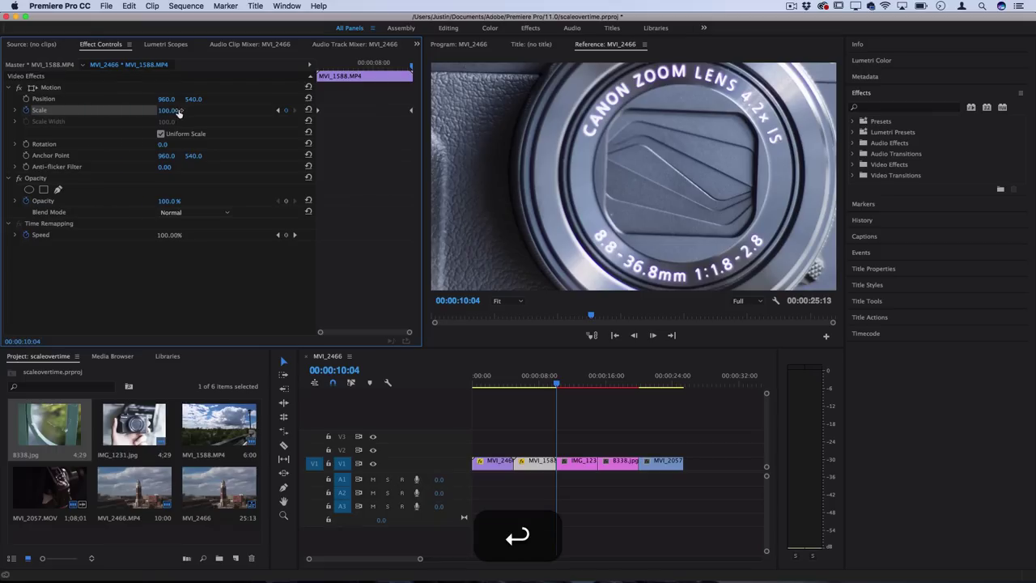
# Play MVI_1588.MP4 from its start to review the zoom-out.
pyautogui.moveTo(353, 67); pyautogui.dragTo(100, 69)
pyautogui.press('space')
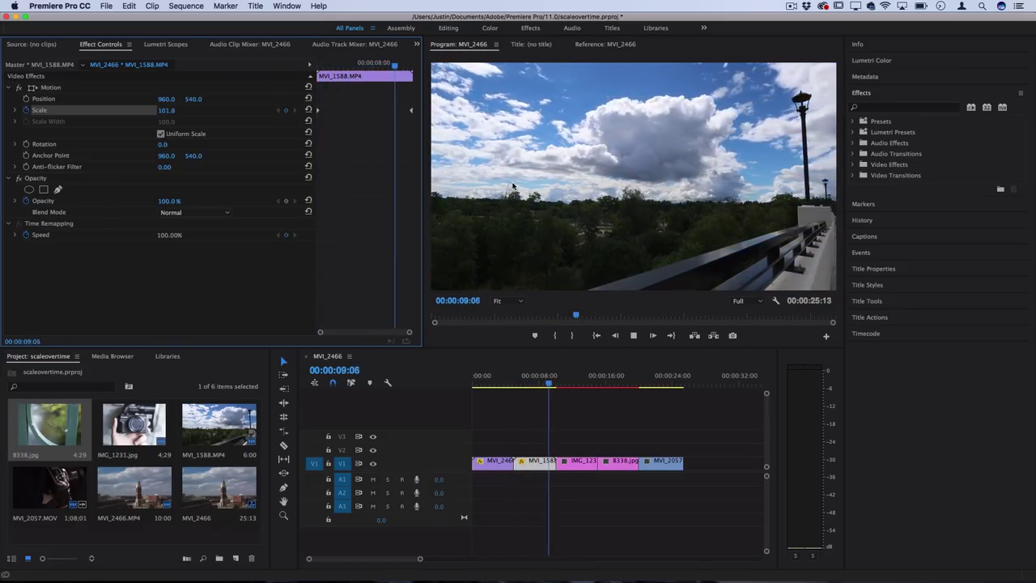
pyautogui.press('space')
pyautogui.click(536, 379)
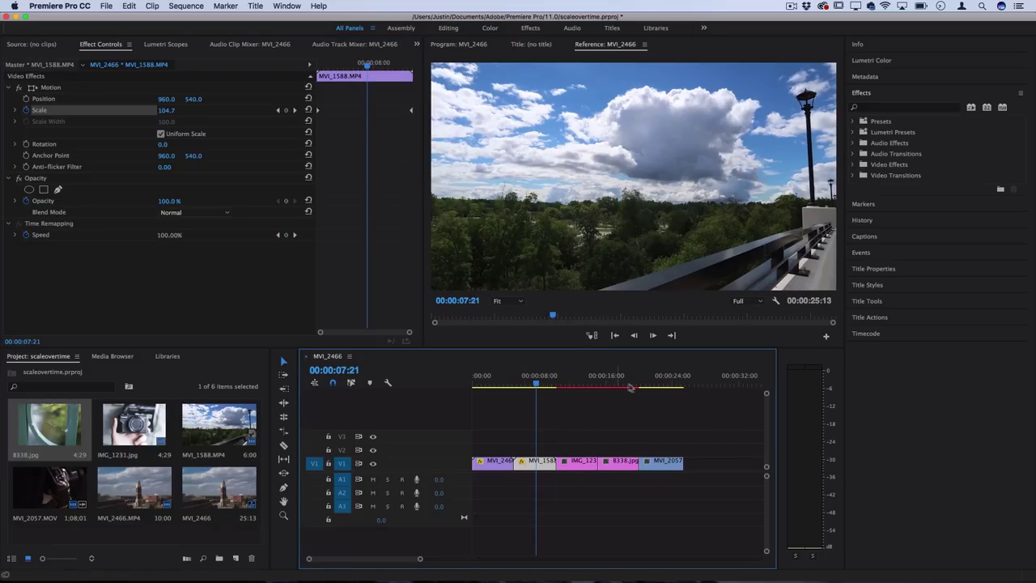
# Set the Scale of the last clip, MVI_2057.MOV, to 110 and show the Reference monitor at 25%.
pyautogui.moveTo(650, 387)
pyautogui.mouseDown()
pyautogui.moveTo(665, 387)
pyautogui.moveTo(656, 389)
pyautogui.mouseUp()
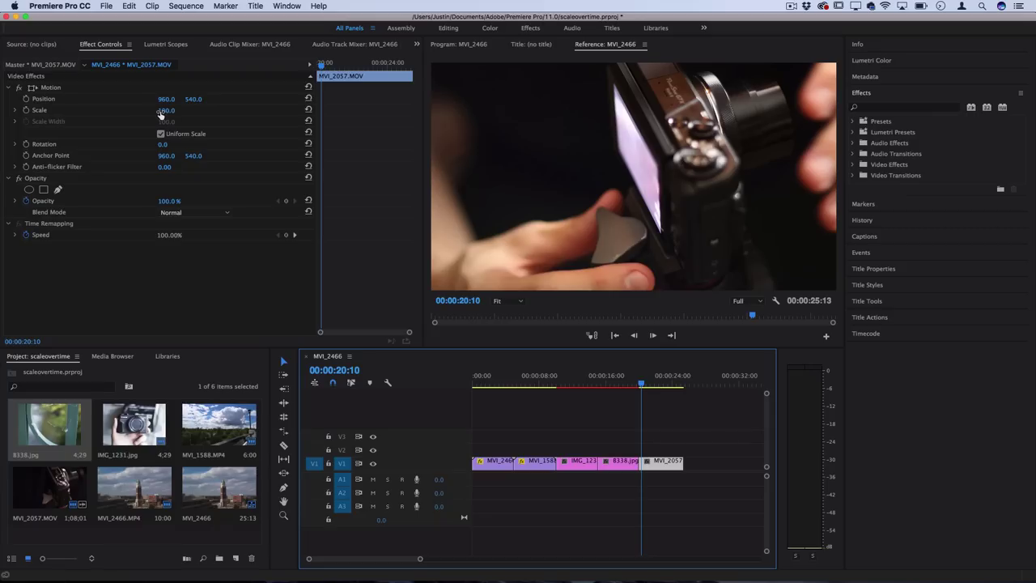
pyautogui.click(160, 112)
pyautogui.write('110')
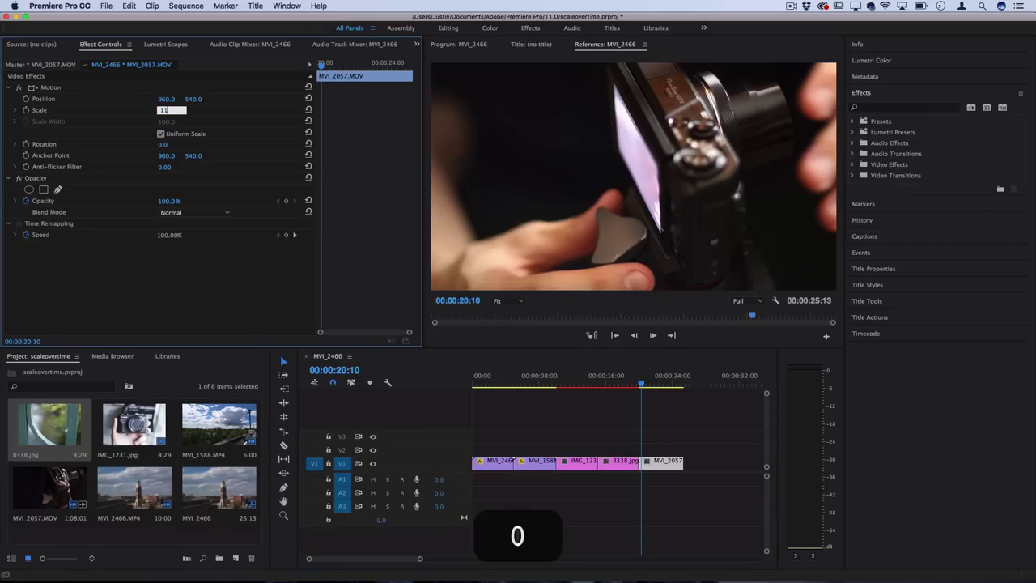
pyautogui.press('Return')
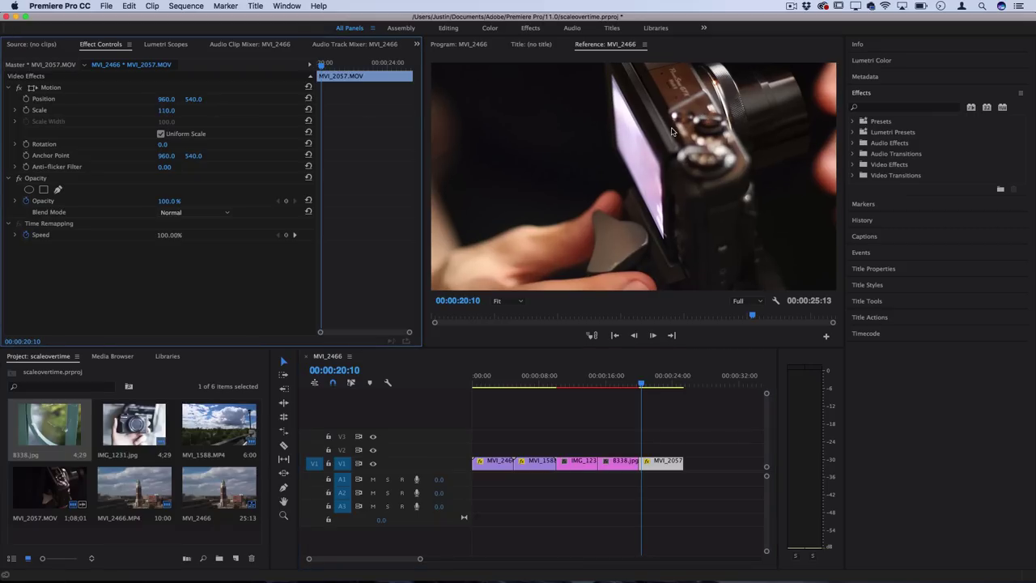
pyautogui.click(507, 302)
pyautogui.click(502, 321)
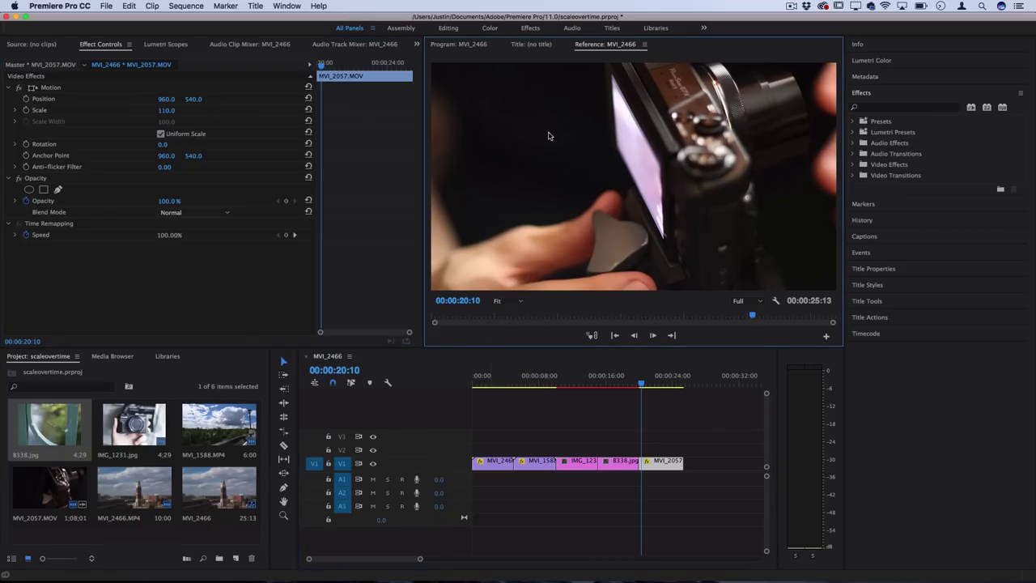
pyautogui.scroll(1, 549, 136)
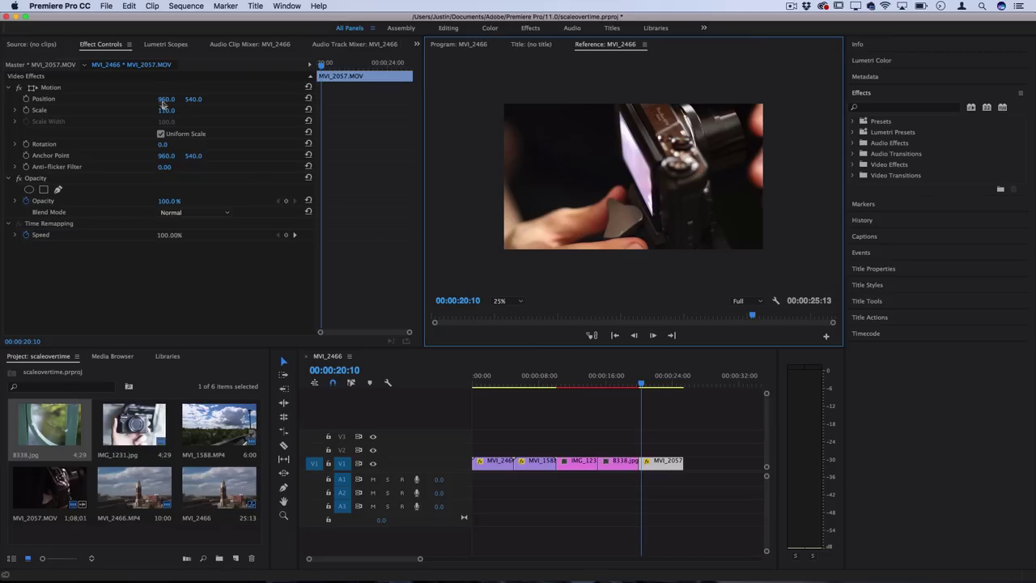
# Set MVI_2057.MOV's horizontal Position to 1054 and place a Position keyframe at the clip's start.
pyautogui.moveTo(166, 99); pyautogui.dragTo(243, 98)
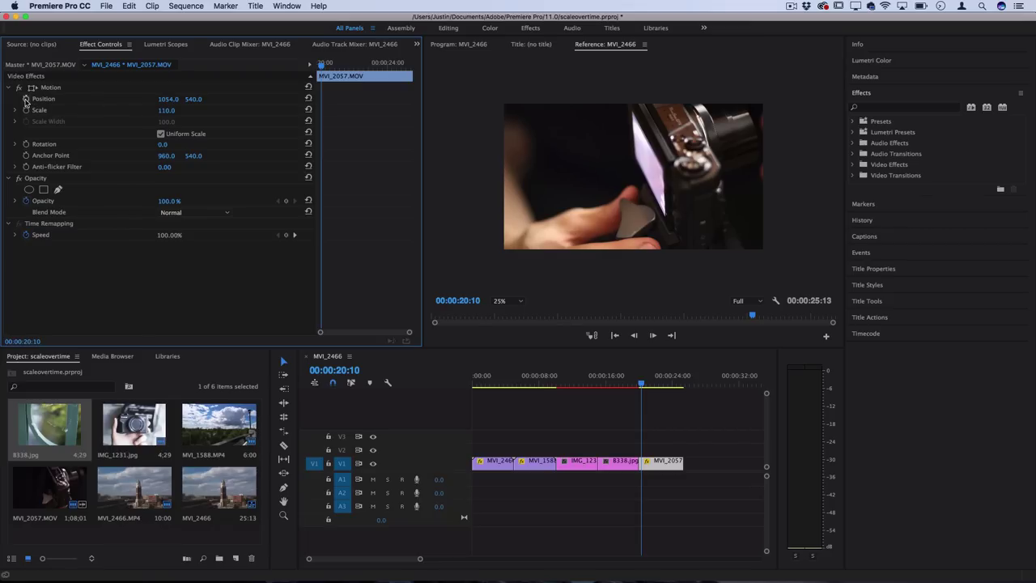
pyautogui.click(25, 99)
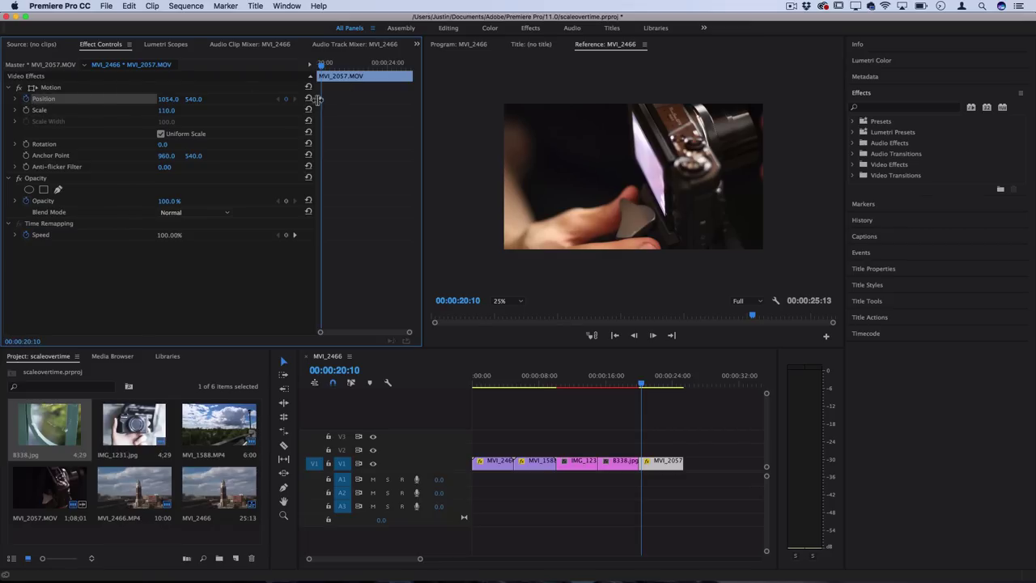
pyautogui.moveTo(319, 100); pyautogui.dragTo(304, 99)
# Add a Position keyframe near the end of MVI_2057.MOV, at 00:00:24:29, with a horizontal value of 872.
pyautogui.moveTo(337, 66); pyautogui.dragTo(405, 66)
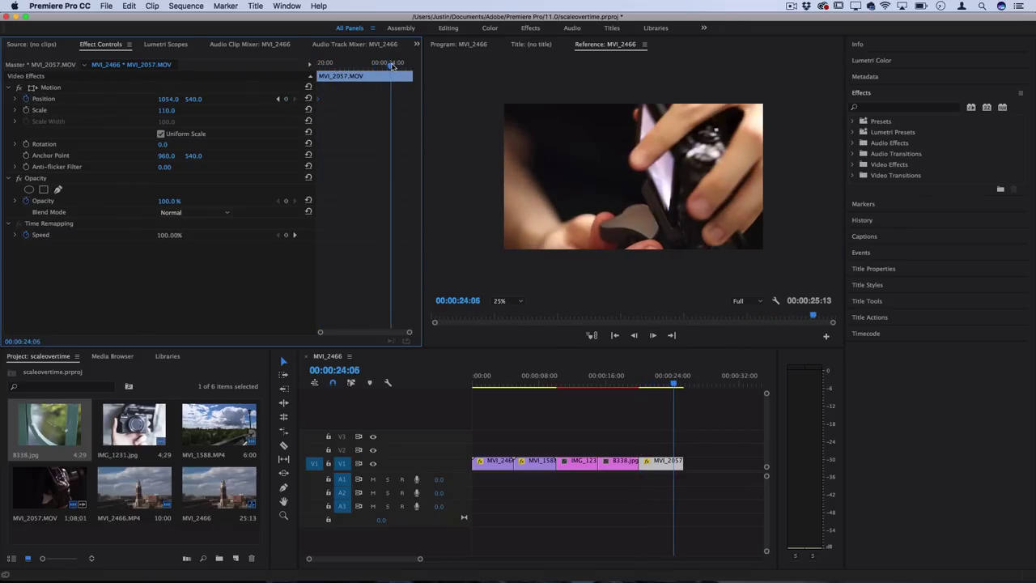
pyautogui.moveTo(406, 67); pyautogui.dragTo(407, 67)
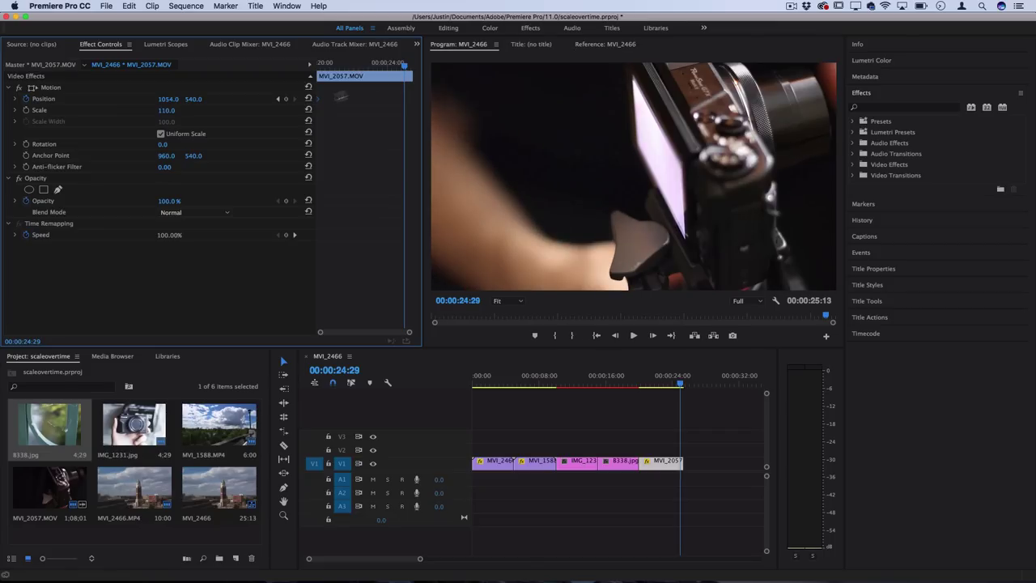
pyautogui.moveTo(167, 99); pyautogui.dragTo(20, 99)
pyautogui.moveTo(125, 98); pyautogui.dragTo(124, 98)
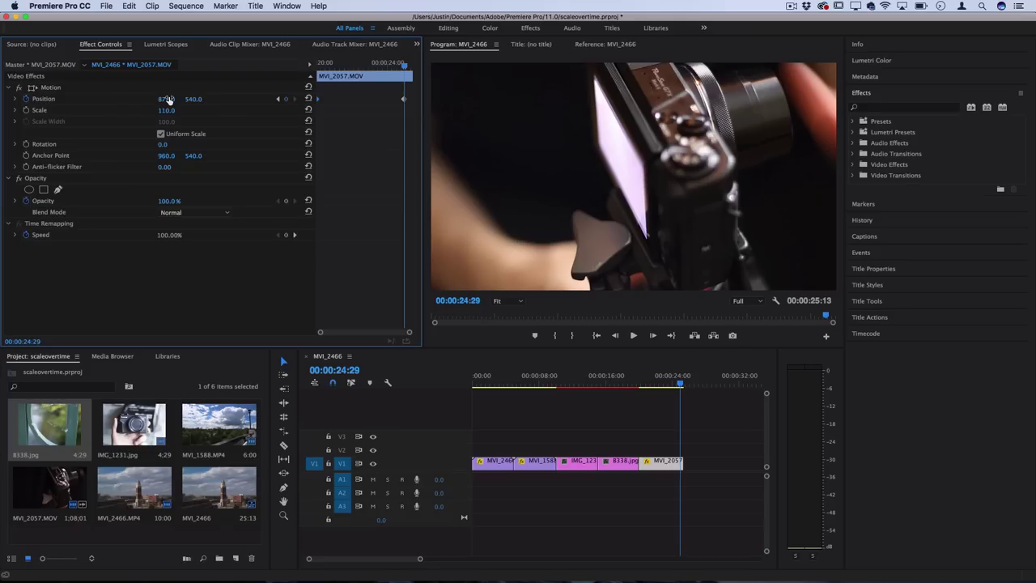
# Inspect the frame at 100% magnification in the Program monitor and restore its zoom level to Fit.
pyautogui.click(515, 300)
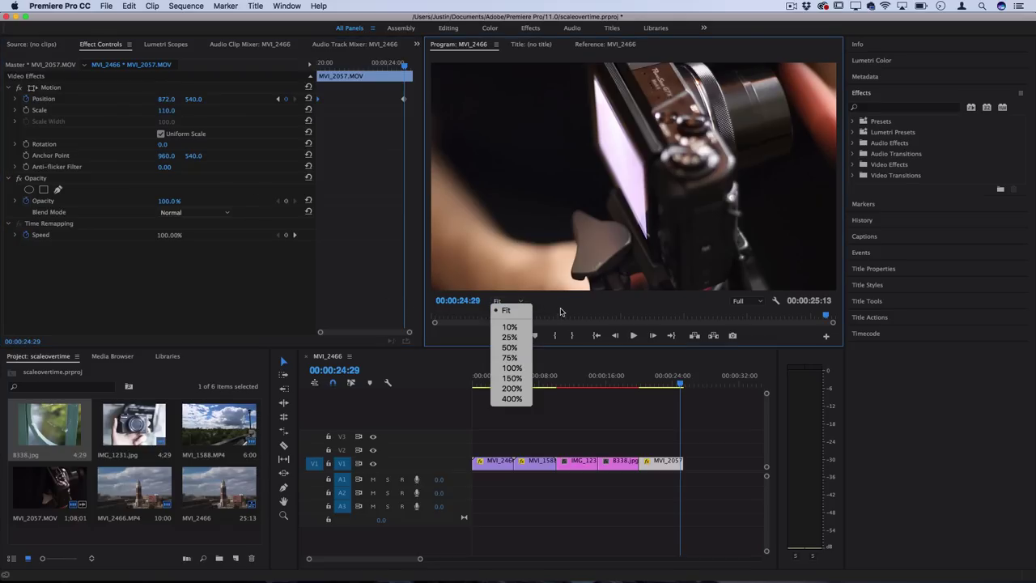
pyautogui.click(515, 311)
pyautogui.click(505, 304)
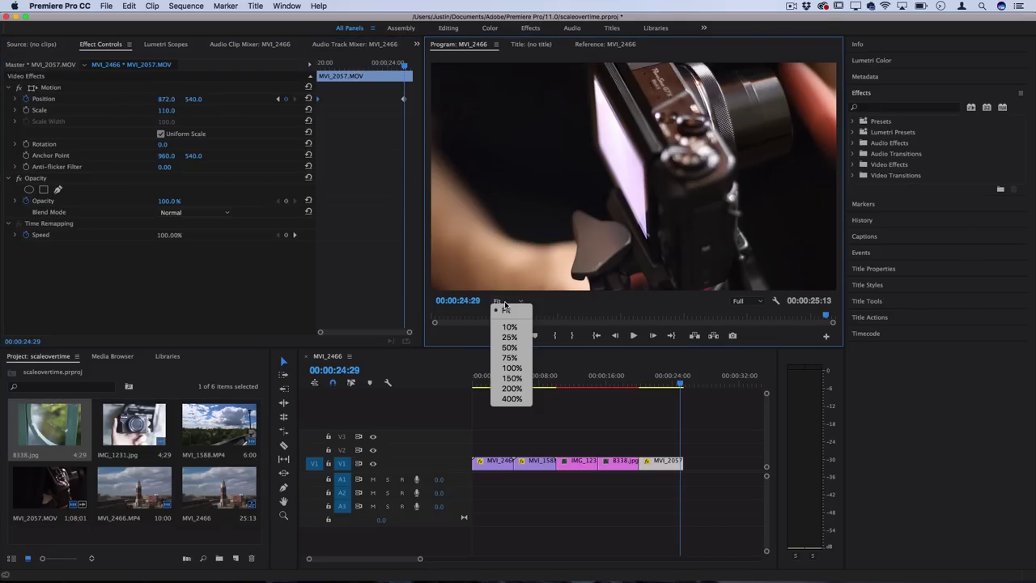
pyautogui.click(511, 368)
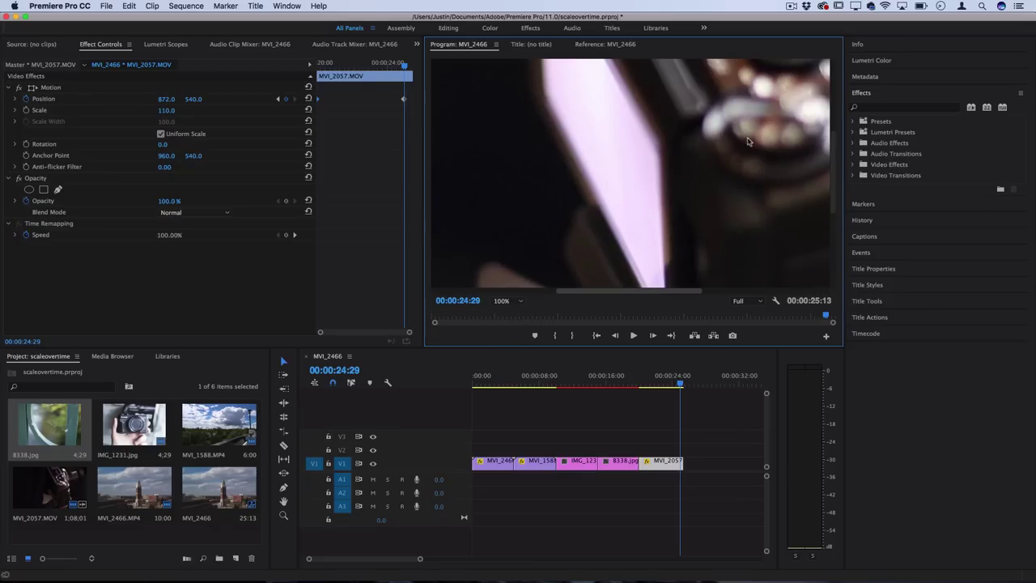
pyautogui.click(510, 300)
pyautogui.click(515, 312)
# Play MVI_2057.MOV from its start to the end of the sequence to review the panning movement.
pyautogui.click(644, 386)
pyautogui.press('space')
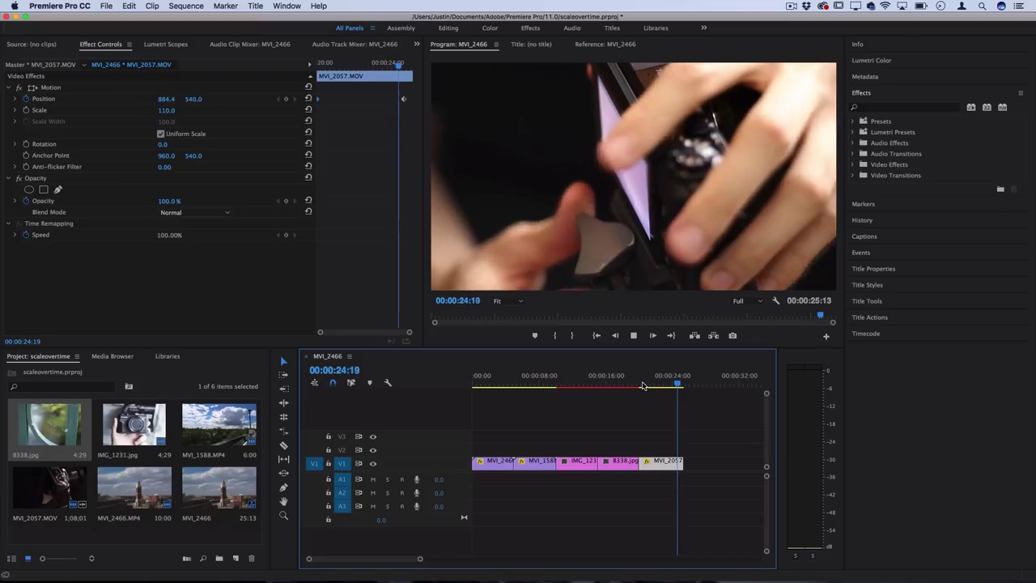
pyautogui.press('b')
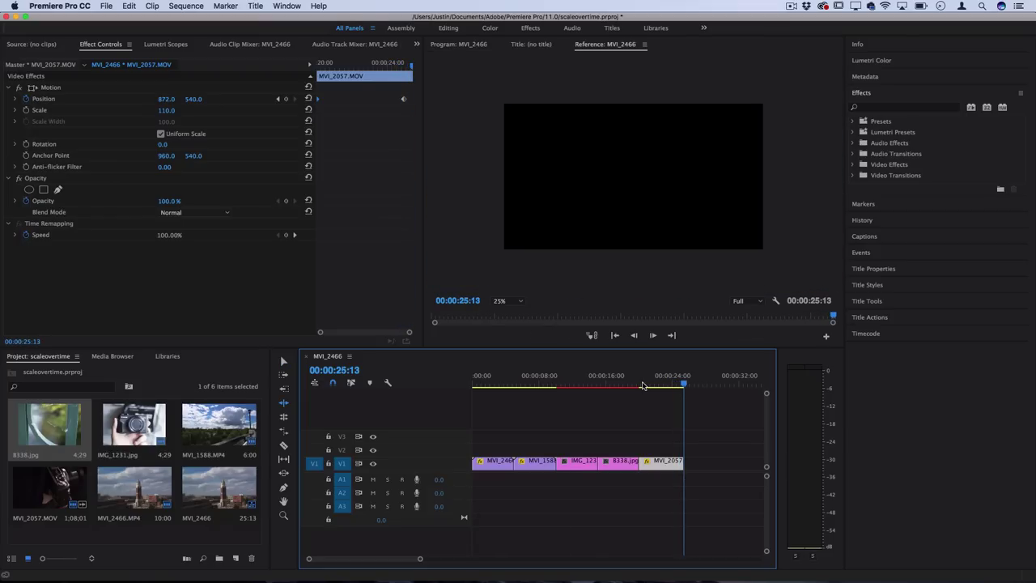
# Reframe the IMG_1231.jpg clip at 00:00:12:19 with Scale 44, Position 988, 526 and Rotation 0.
pyautogui.click(611, 384)
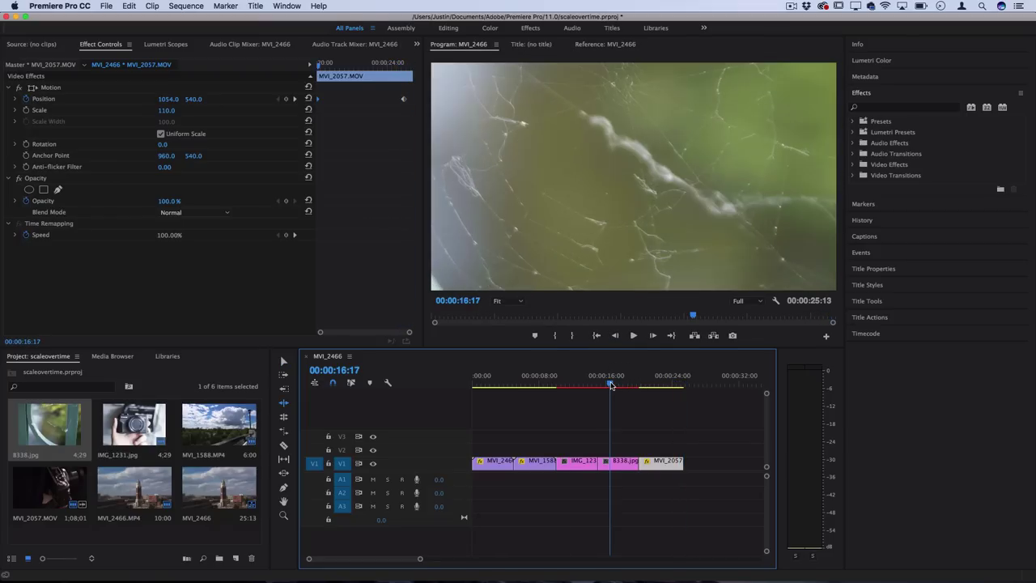
pyautogui.click(579, 384)
pyautogui.click(565, 461)
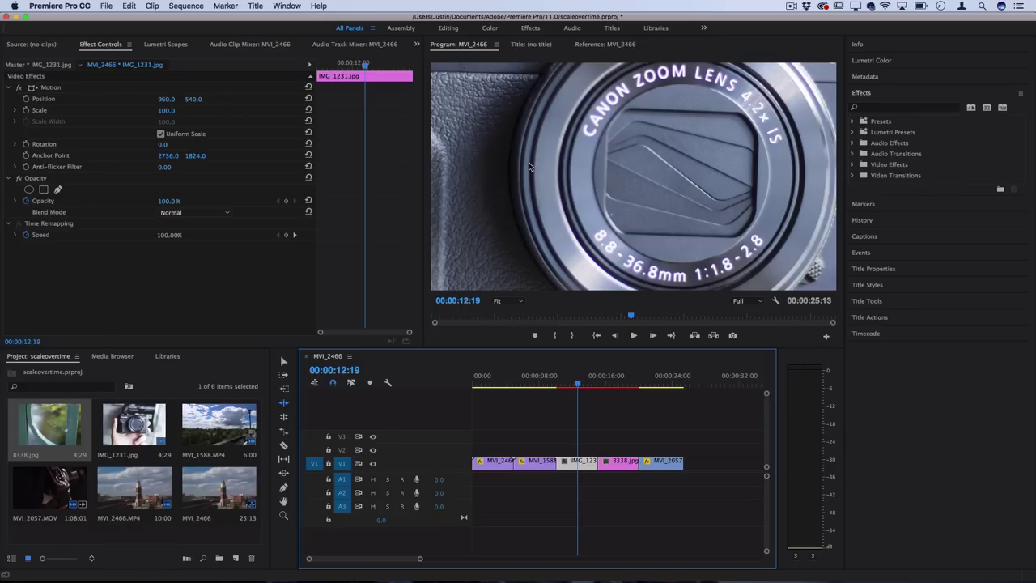
pyautogui.click(168, 110)
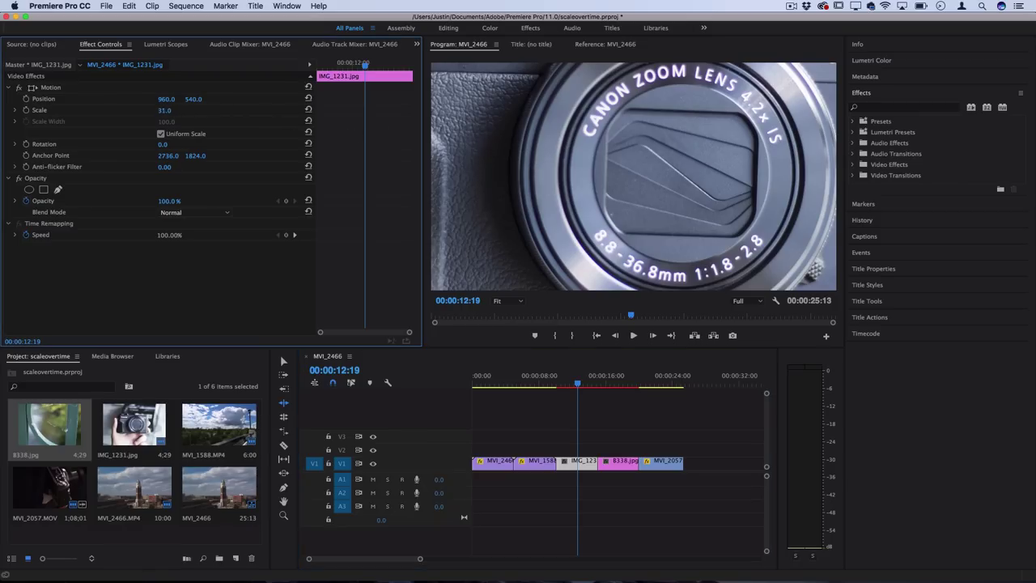
pyautogui.moveTo(112, 111); pyautogui.dragTo(190, 99)
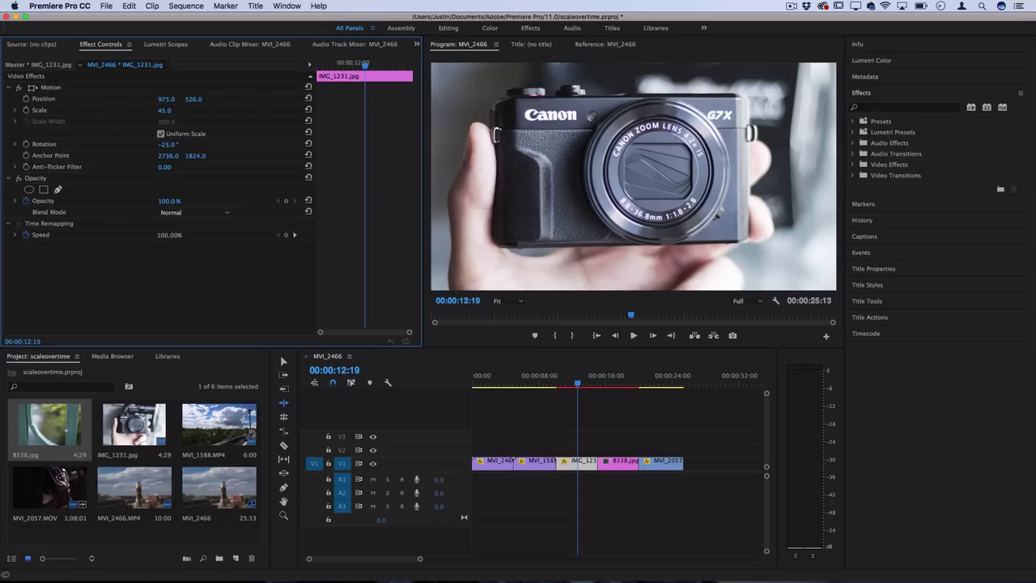
pyautogui.moveTo(166, 145)
pyautogui.mouseDown()
pyautogui.moveTo(187, 144)
pyautogui.moveTo(176, 145)
pyautogui.mouseUp()
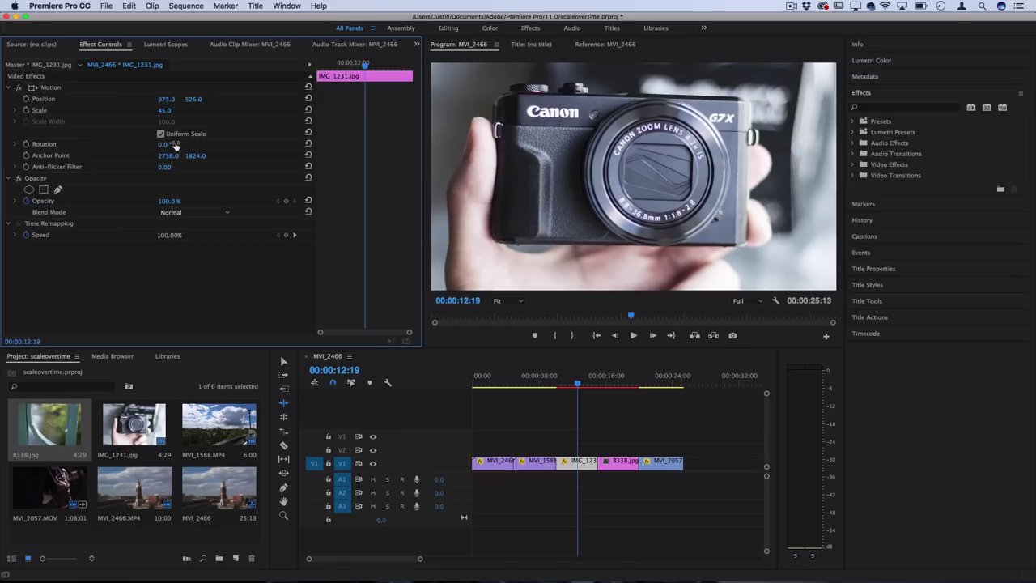
pyautogui.moveTo(165, 110); pyautogui.dragTo(164, 110)
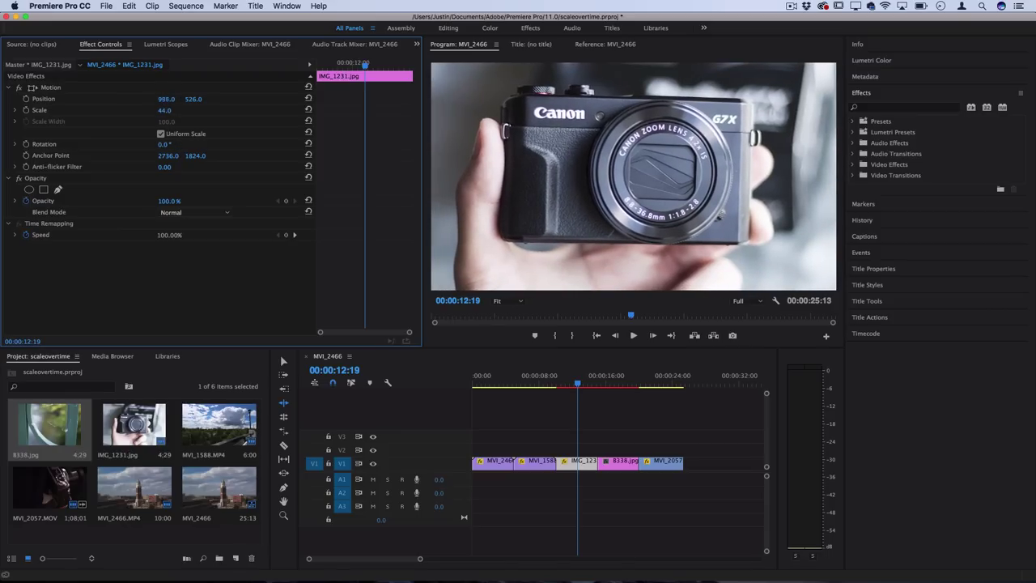